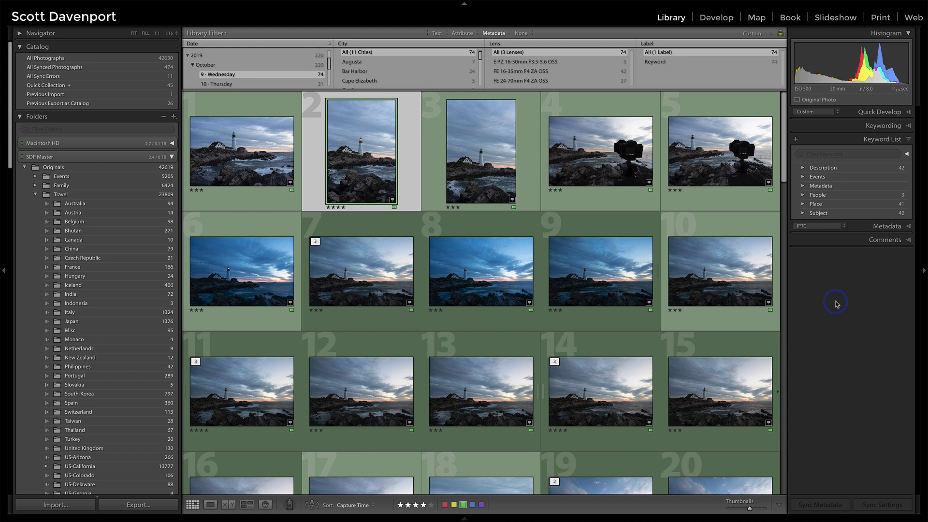
Step: Filter the Keyword List by 'lighthouse' to show the Lighthouse keyword and its sub-keywords
click(825, 154)
text(lighthouse)
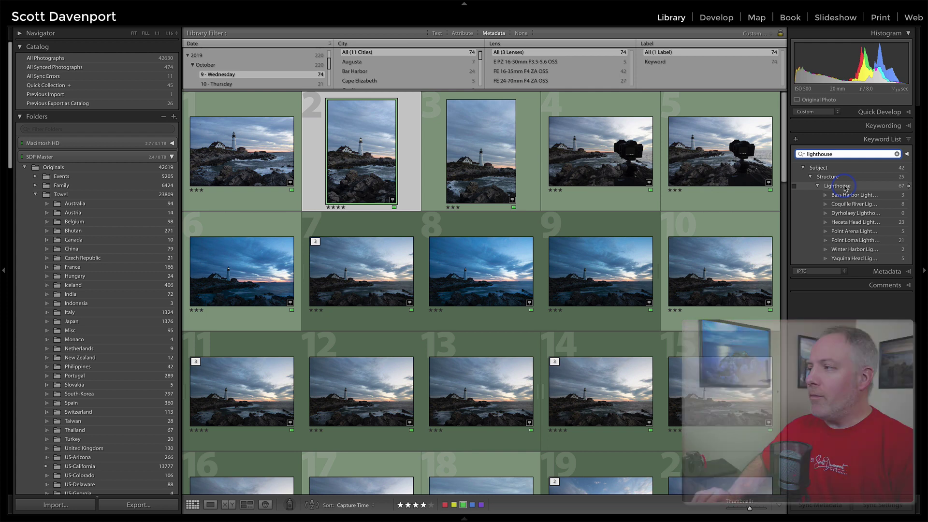
Step: Start a new keyword tag 'Portland Head Light' nested inside the Lighthouse keyword
right_click(844, 187)
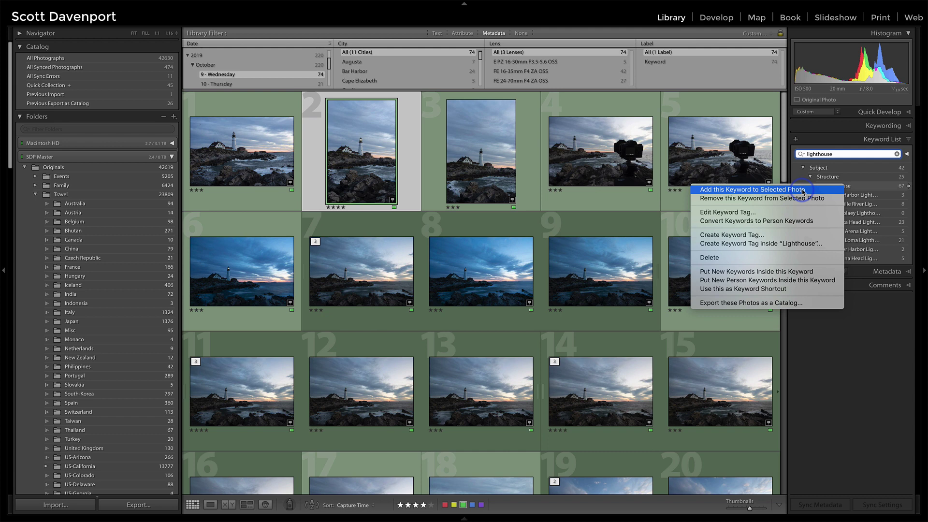
click(792, 245)
text(Portland Head Light)
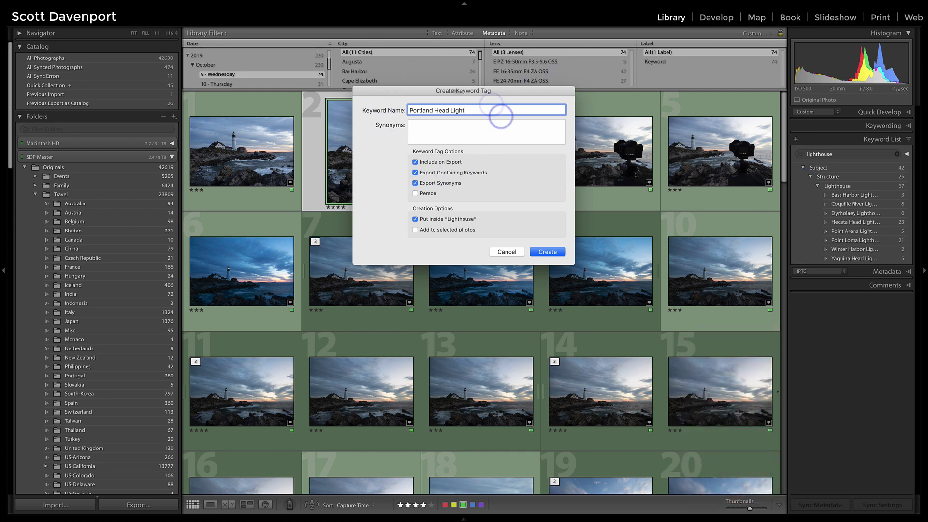
Step: Add the synonym 'Portland Head Light Lighthouse' and create the Portland Head Light keyword
click(445, 129)
text(Portland Head Lighthouse)
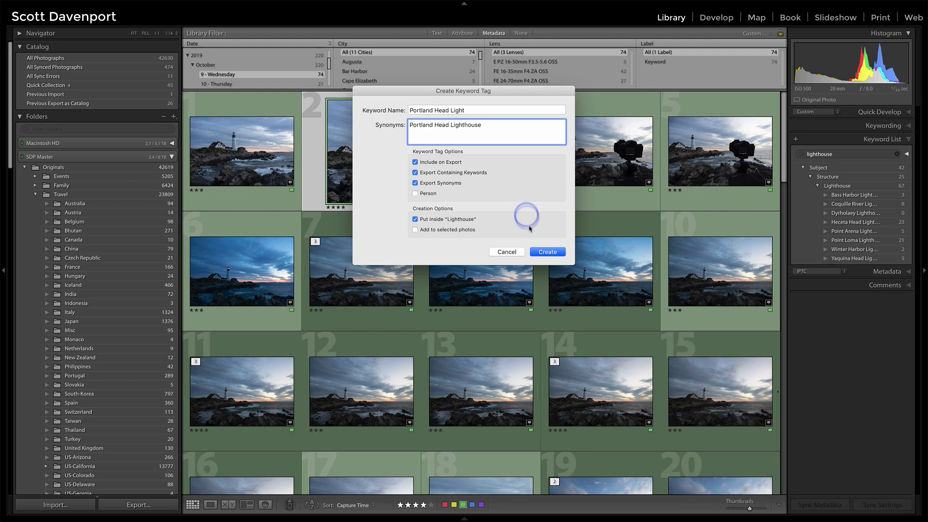
click(547, 252)
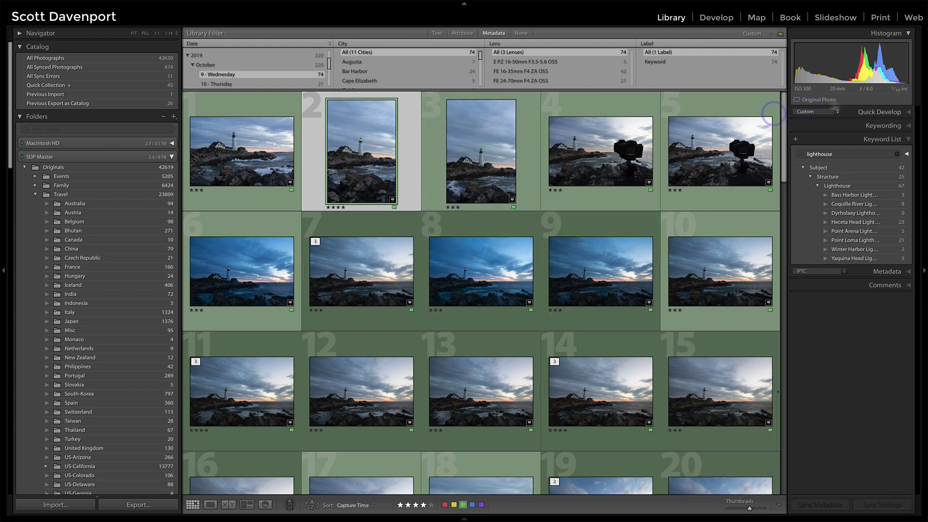
Step: Enter 'Portland Head Light' in the Keywording panel's Keyword Tags for the selected photo
click(875, 129)
click(831, 160)
text(Po)
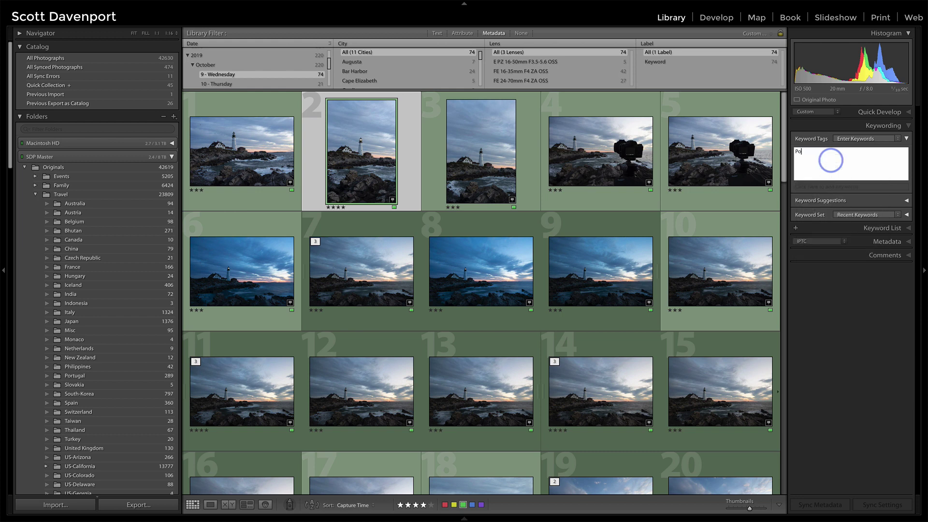
text(rtland Head Light)
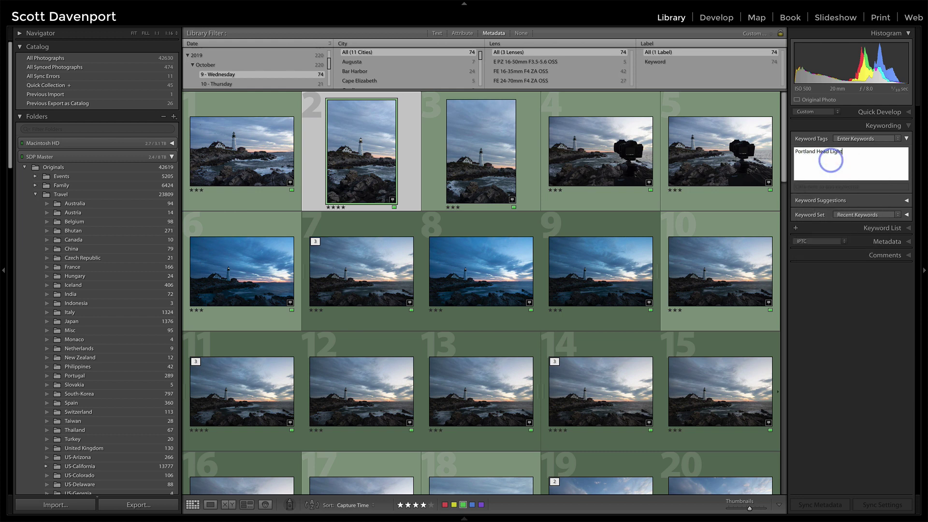